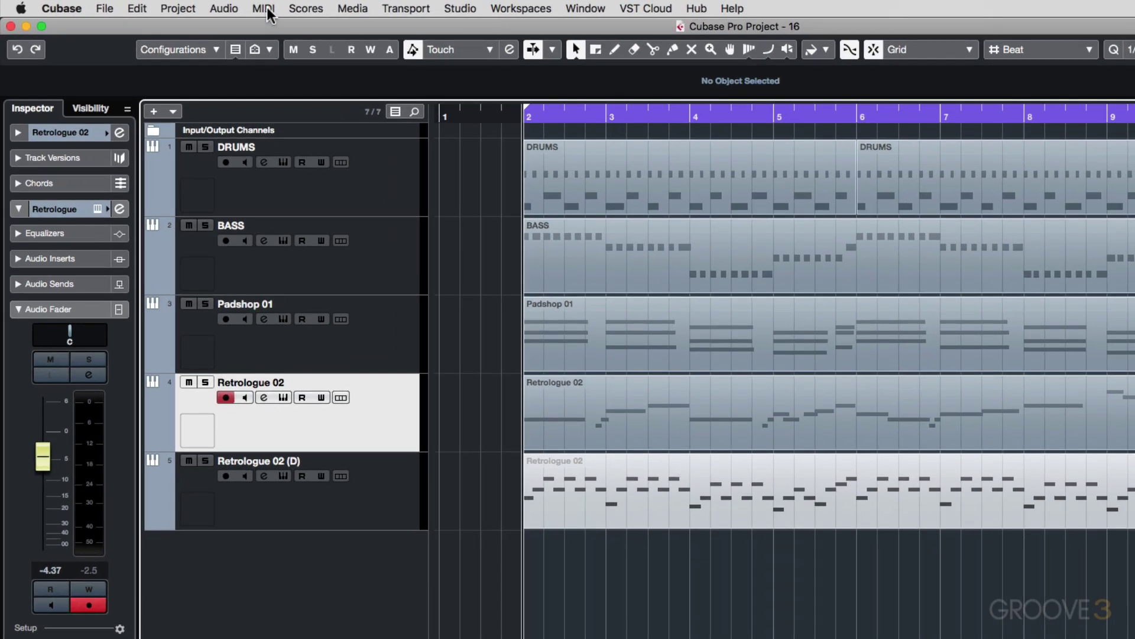
Browse the MIDI Functions menu and close it without applying anything.
left_click(266, 10)
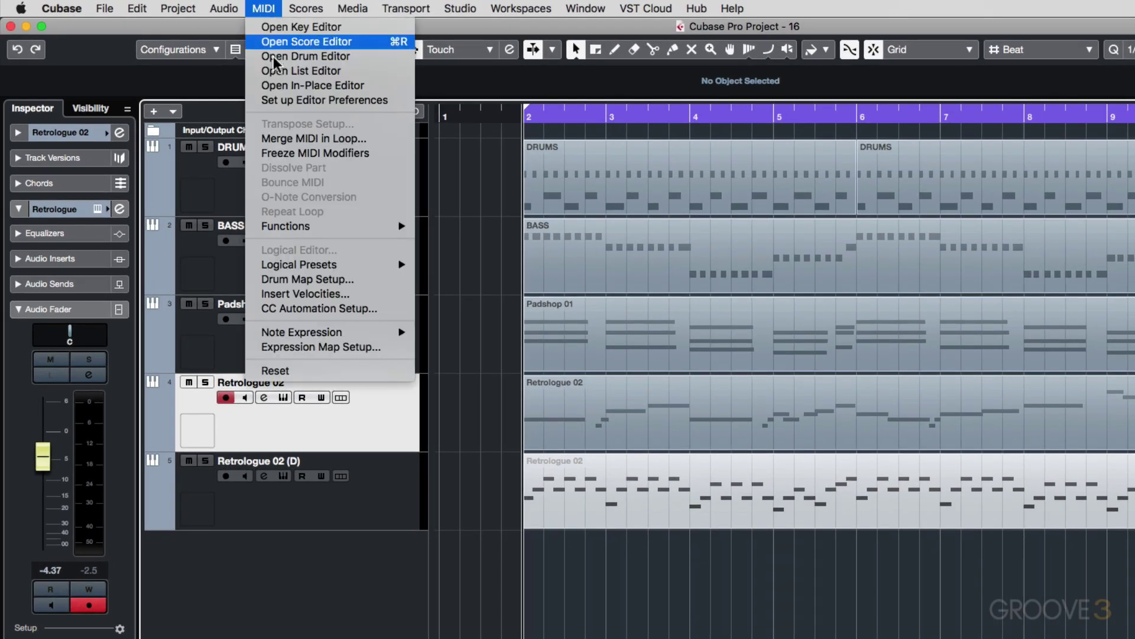
mouse_move(293, 224)
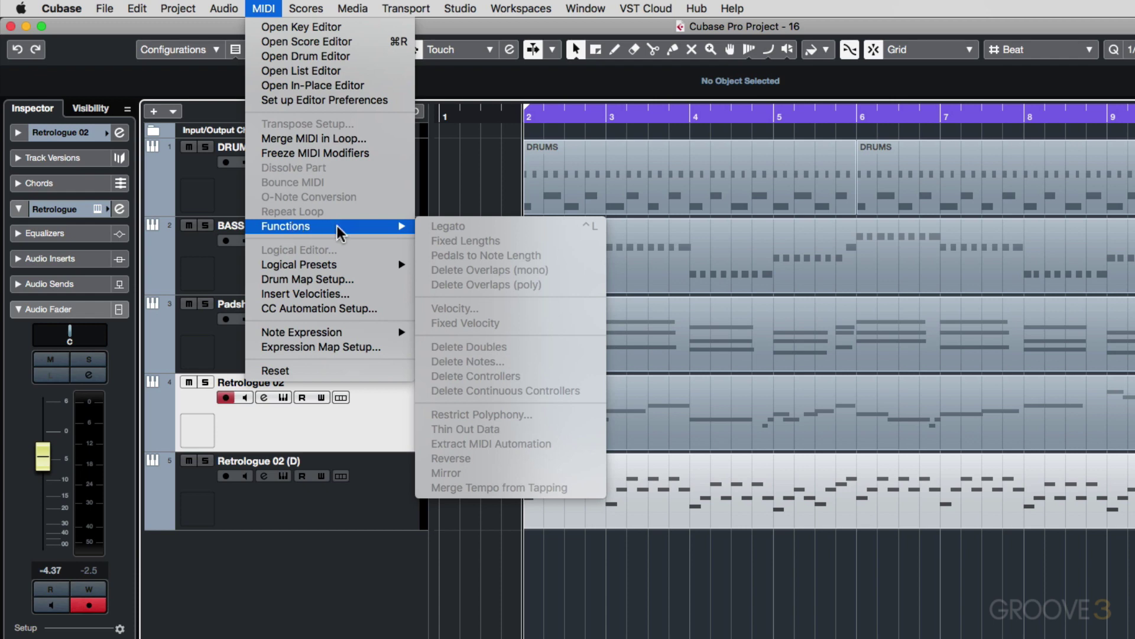
left_click(474, 156)
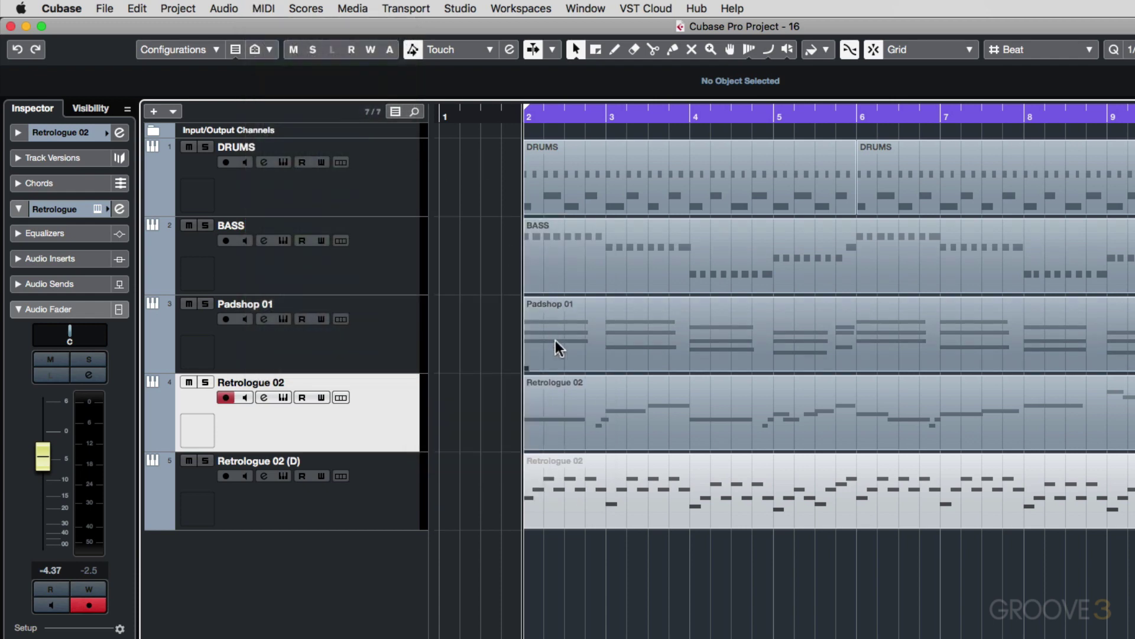
Select the Retrologue 02 part and apply MIDI > Functions > Legato to it.
left_click(590, 407)
left_click(265, 8)
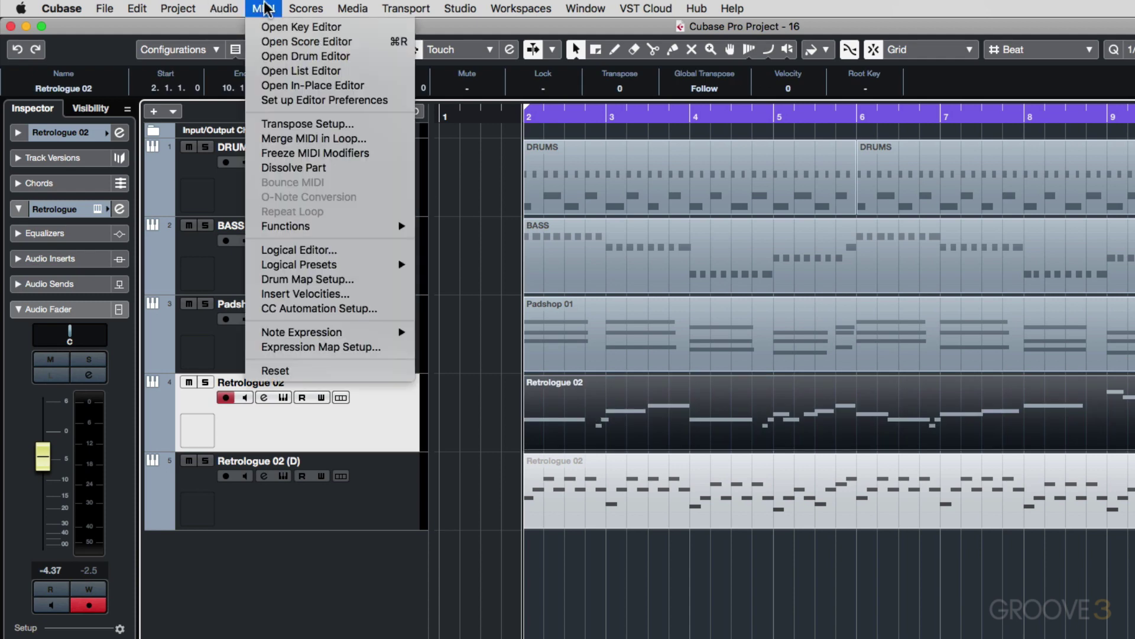
mouse_move(310, 228)
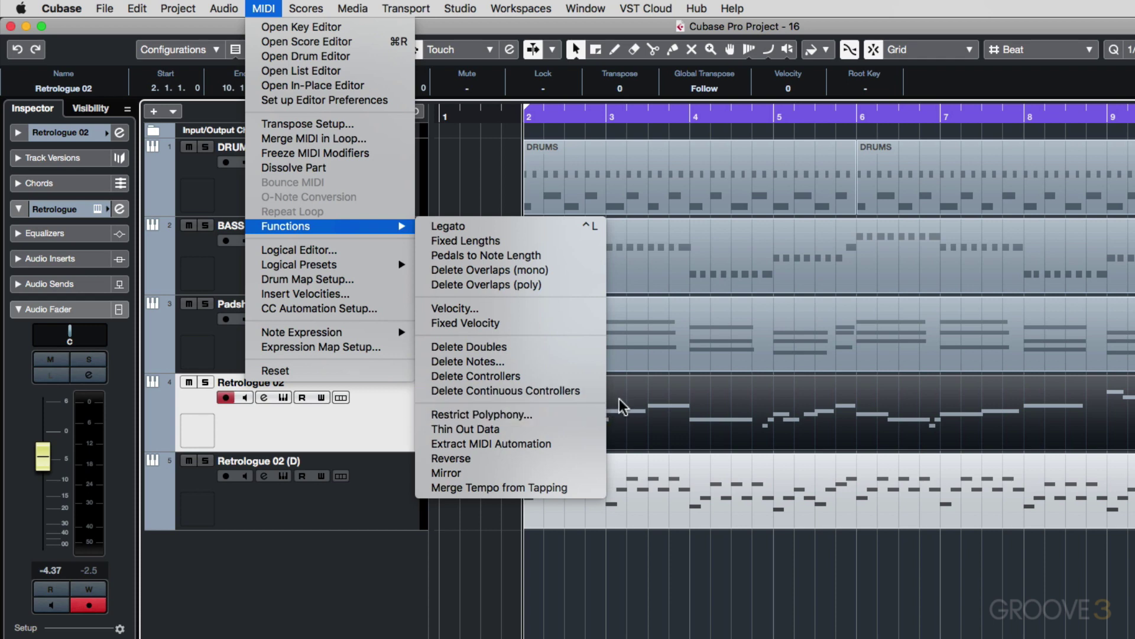
left_click(459, 226)
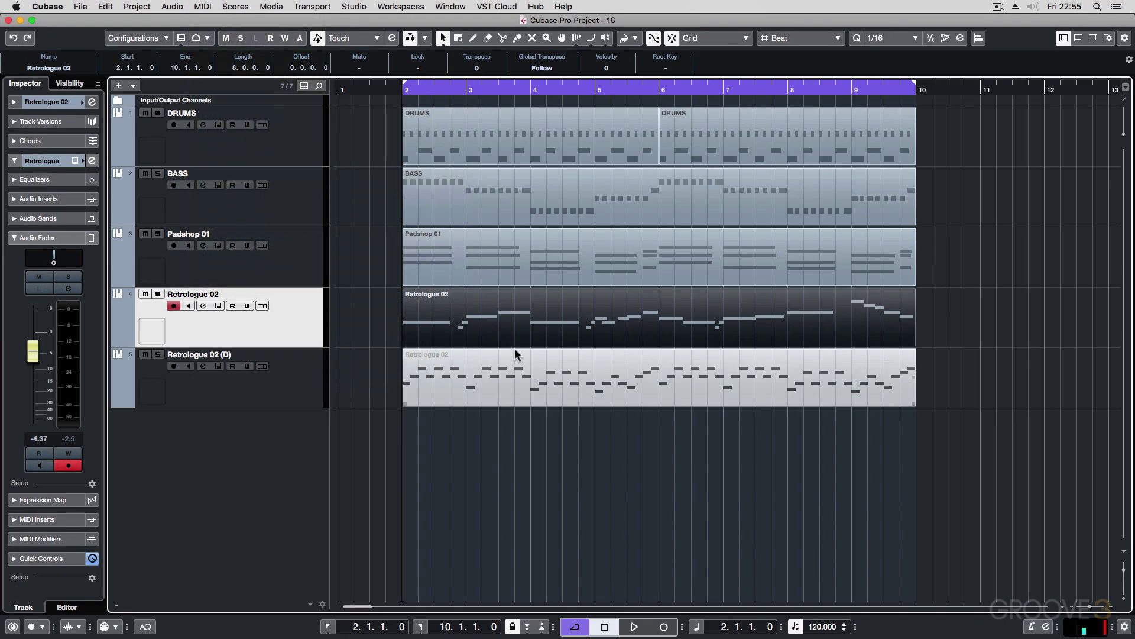
Open the Retrologue 02 part in the Key Editor, zoom out to the whole part and select all notes.
double_click(674, 432)
key("g")
key("g")
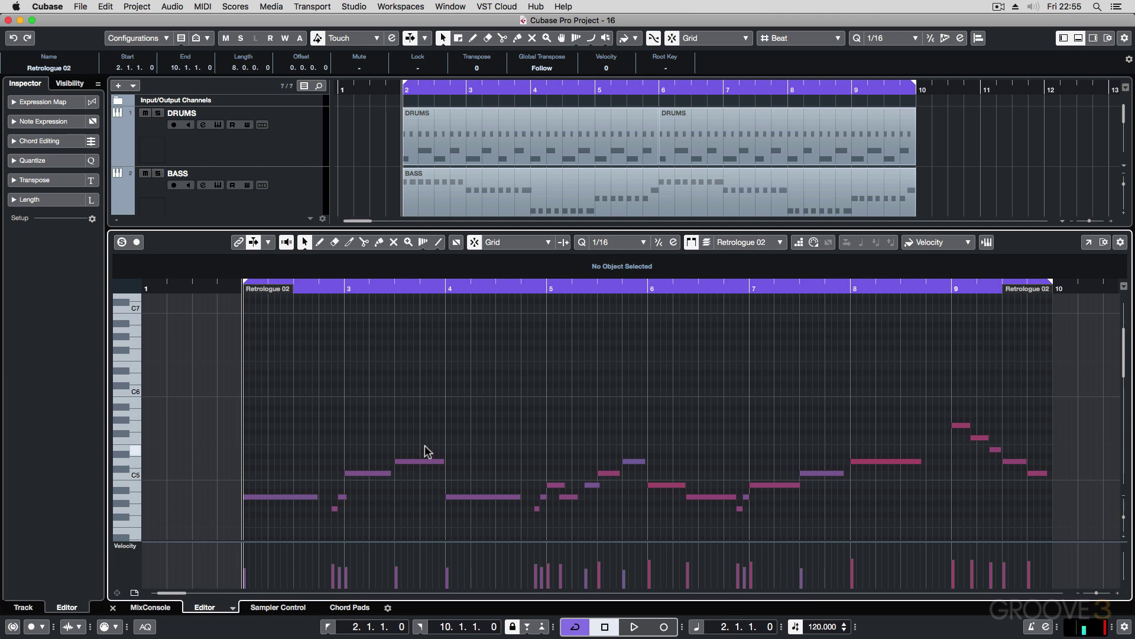
key("super+a")
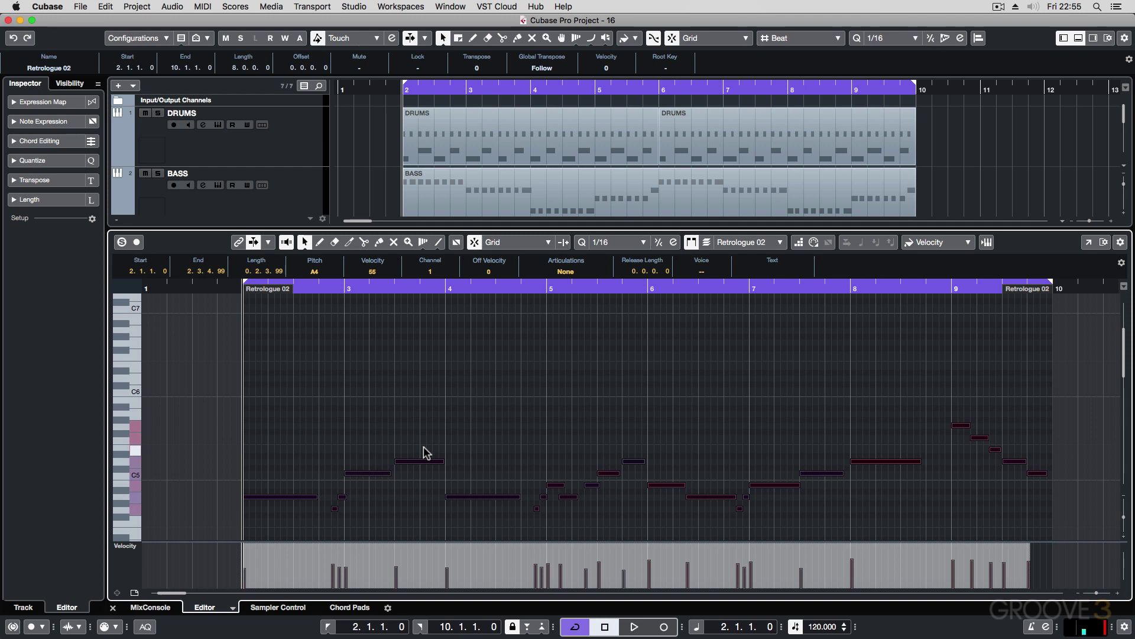
Apply Legato to the selected Retrologue 02 notes, then deselect them.
left_click(201, 6)
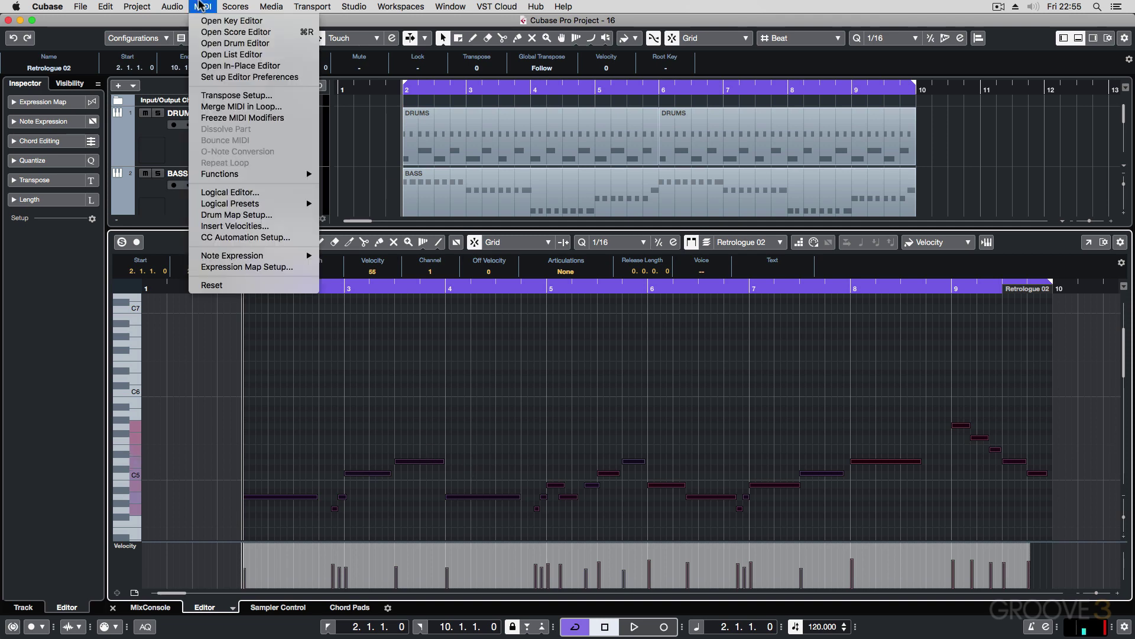
mouse_move(254, 176)
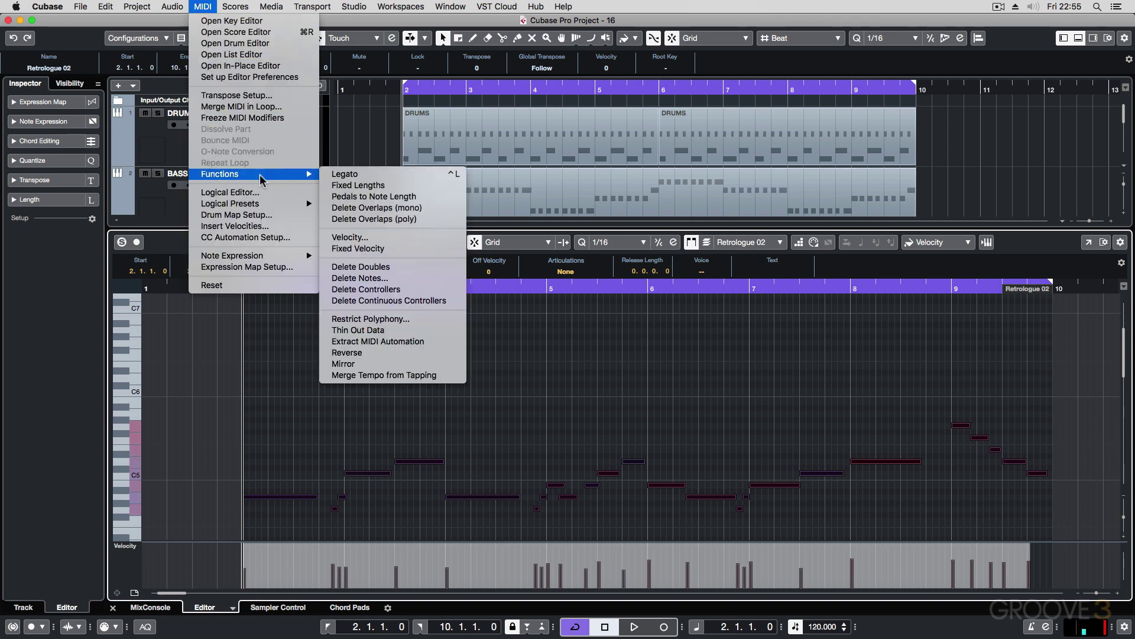
left_click(360, 176)
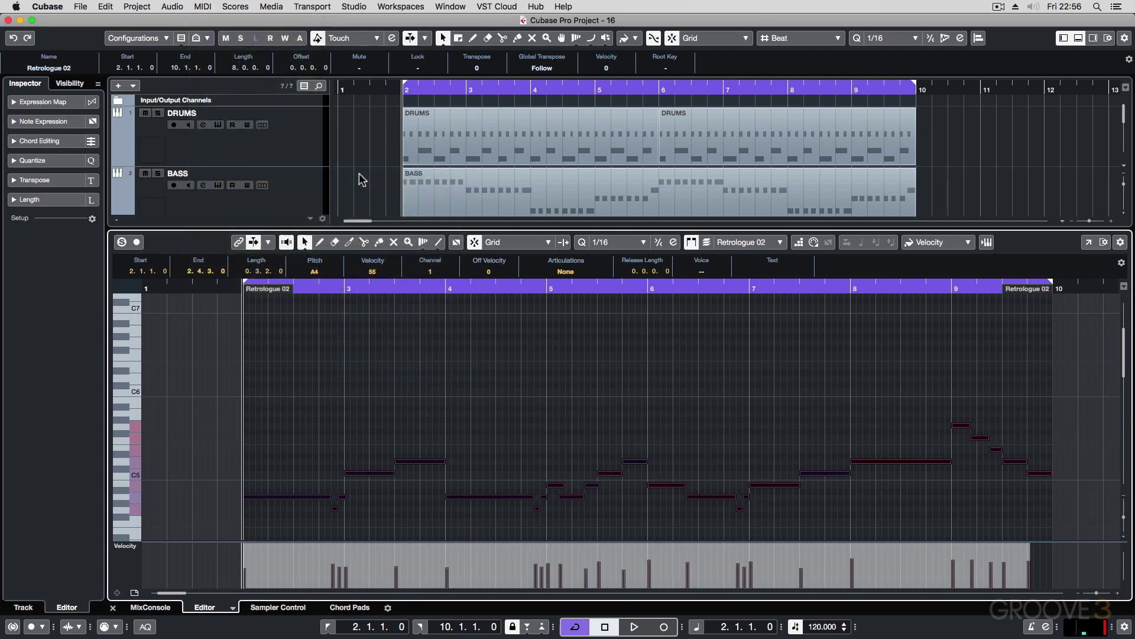
left_click(337, 388)
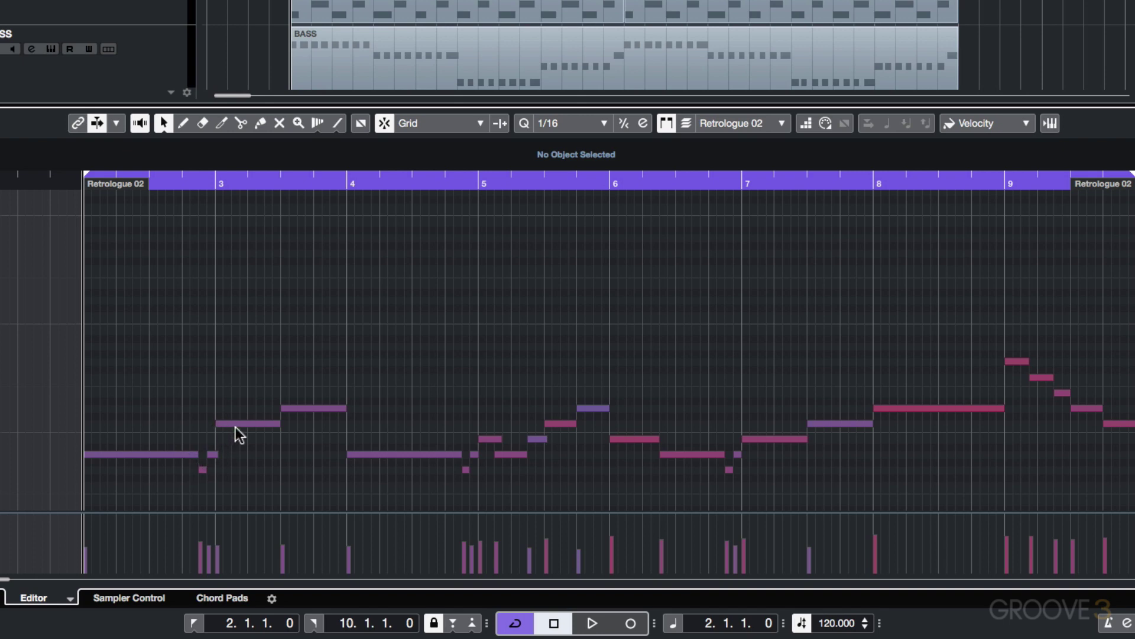
Play back the part from just before bar 2 to hear the legato melody.
left_click(65, 182)
key("space")
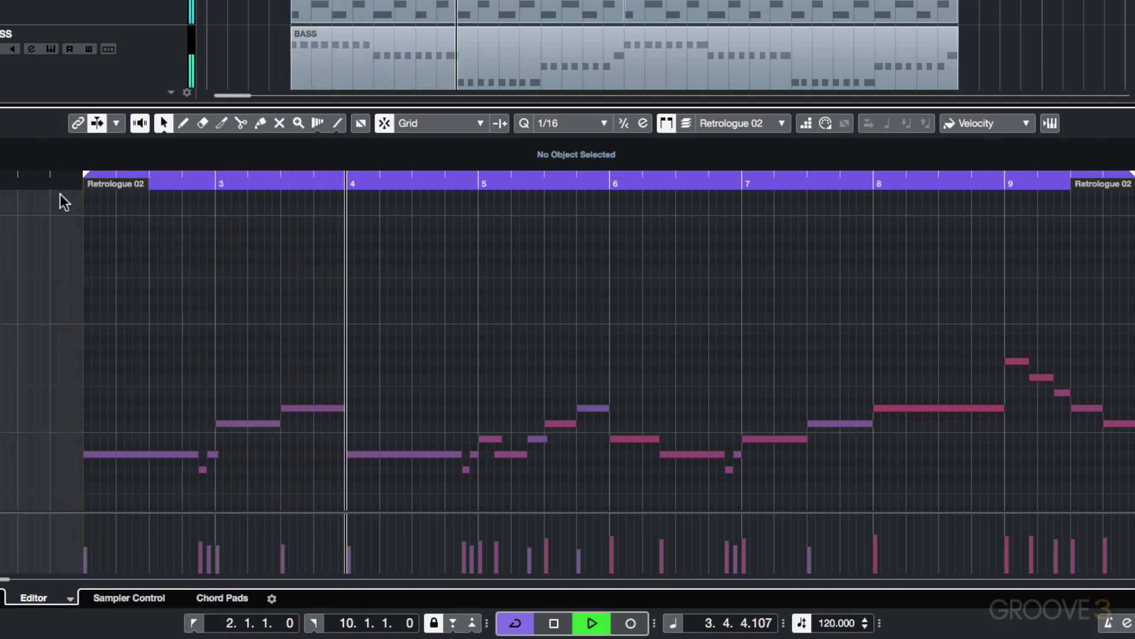
key("space")
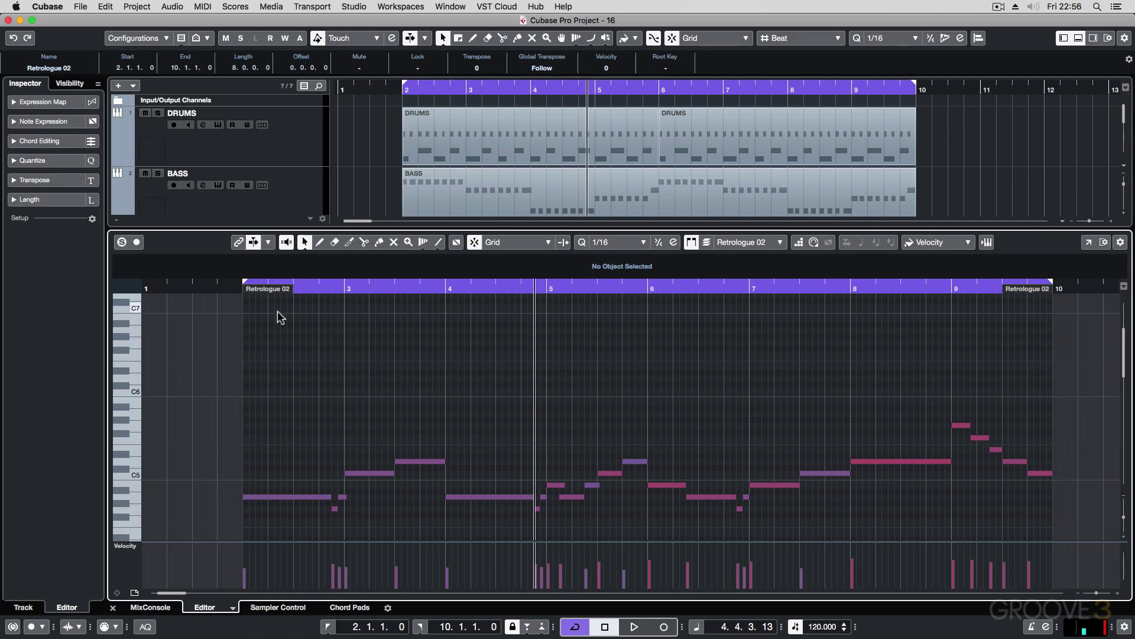
Apply MIDI > Functions > Fixed Lengths to the notes.
left_click(203, 6)
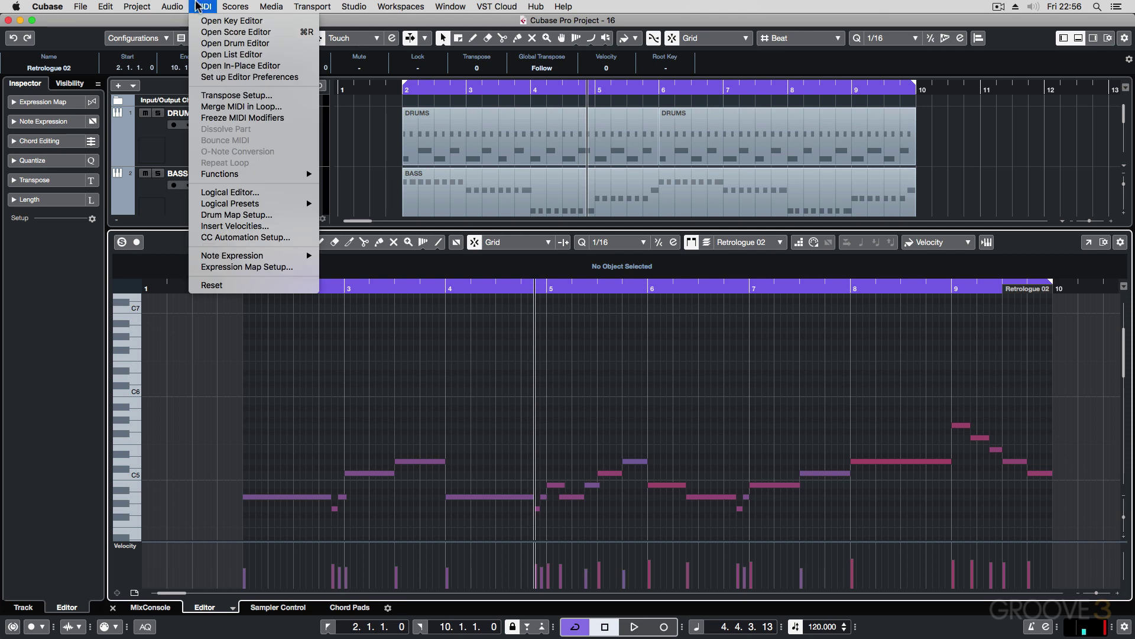
mouse_move(253, 174)
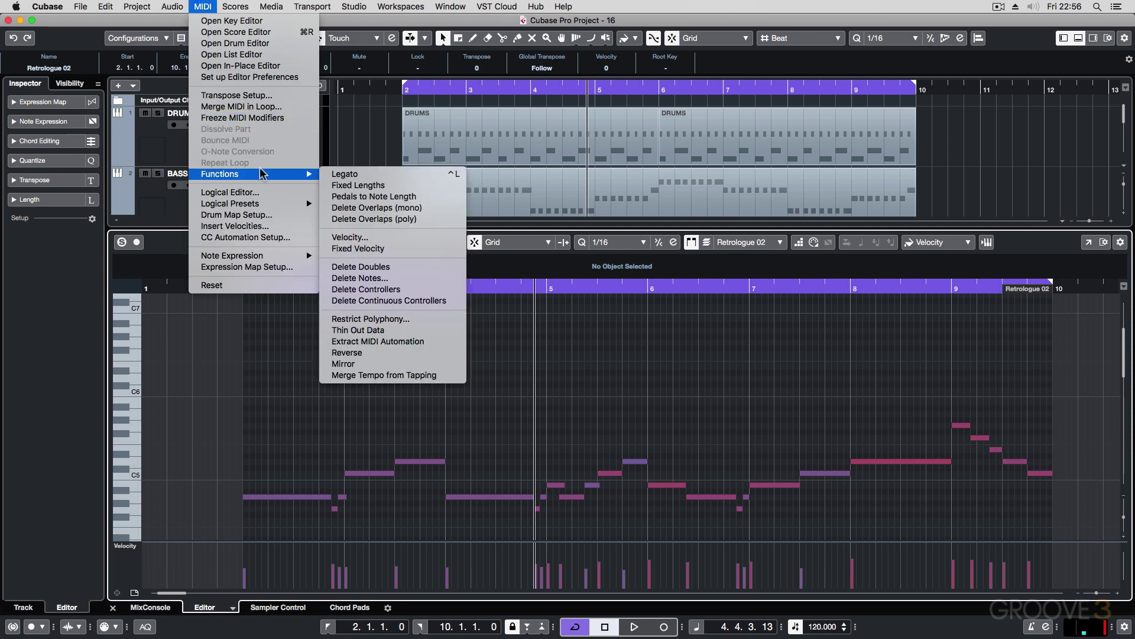
left_click(381, 187)
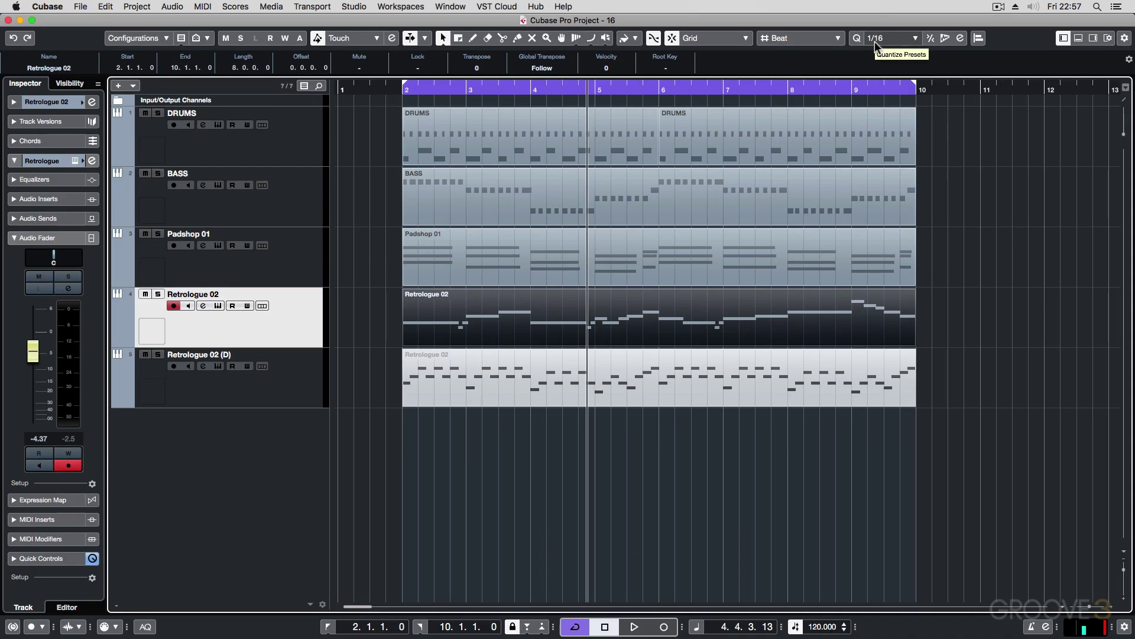
Set the quantize value to 1/4 and select the first DRUMS part.
left_click(558, 91)
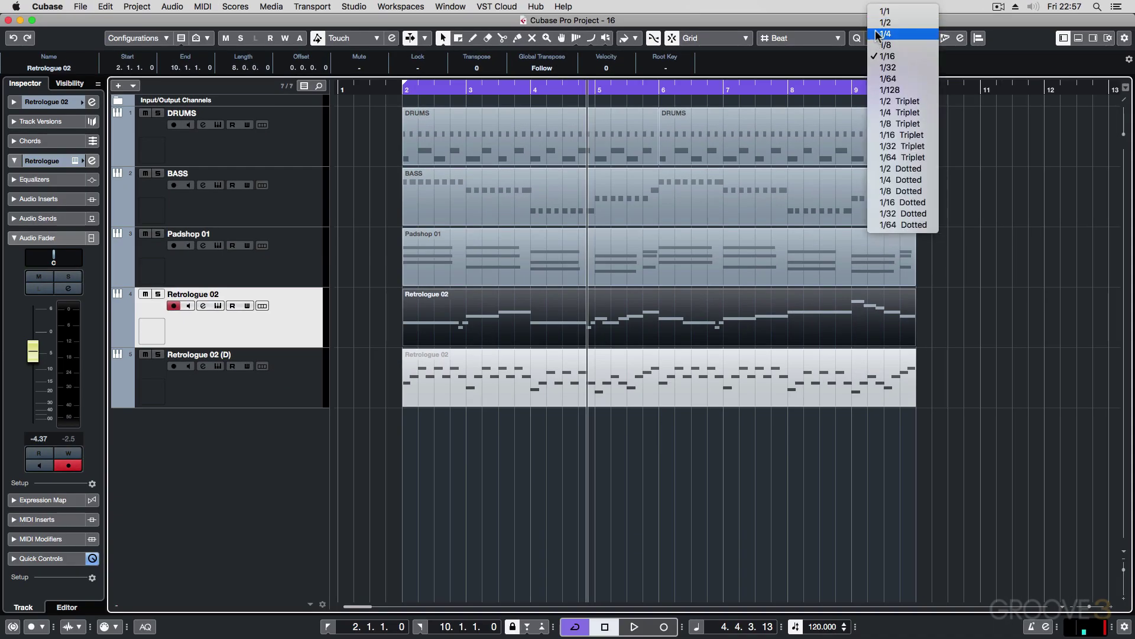
left_click(873, 16)
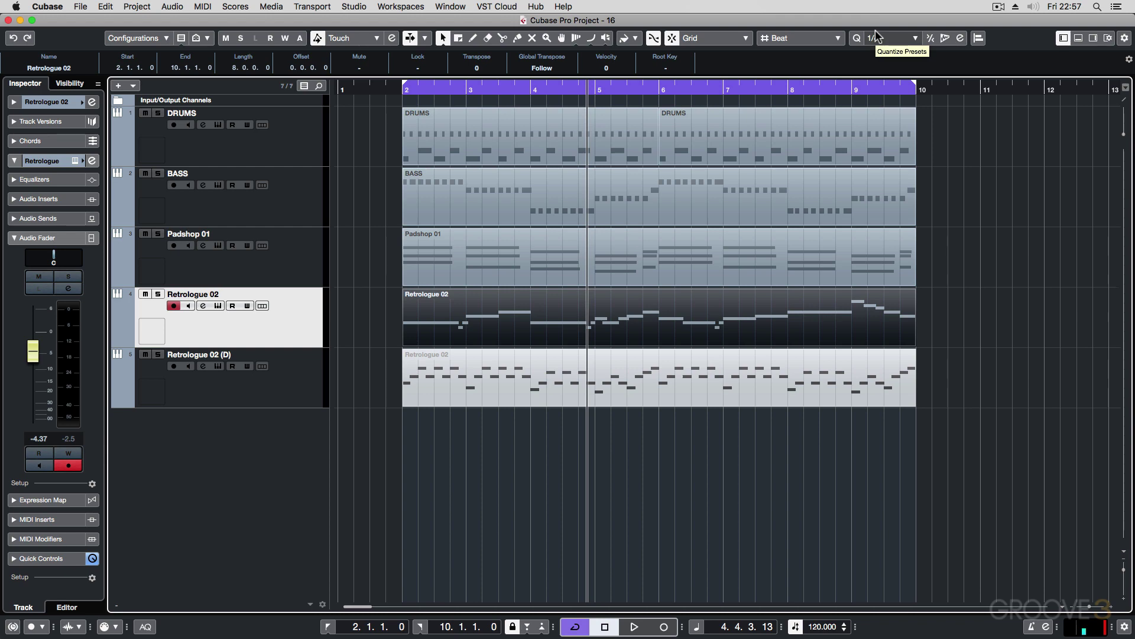
left_click(541, 117)
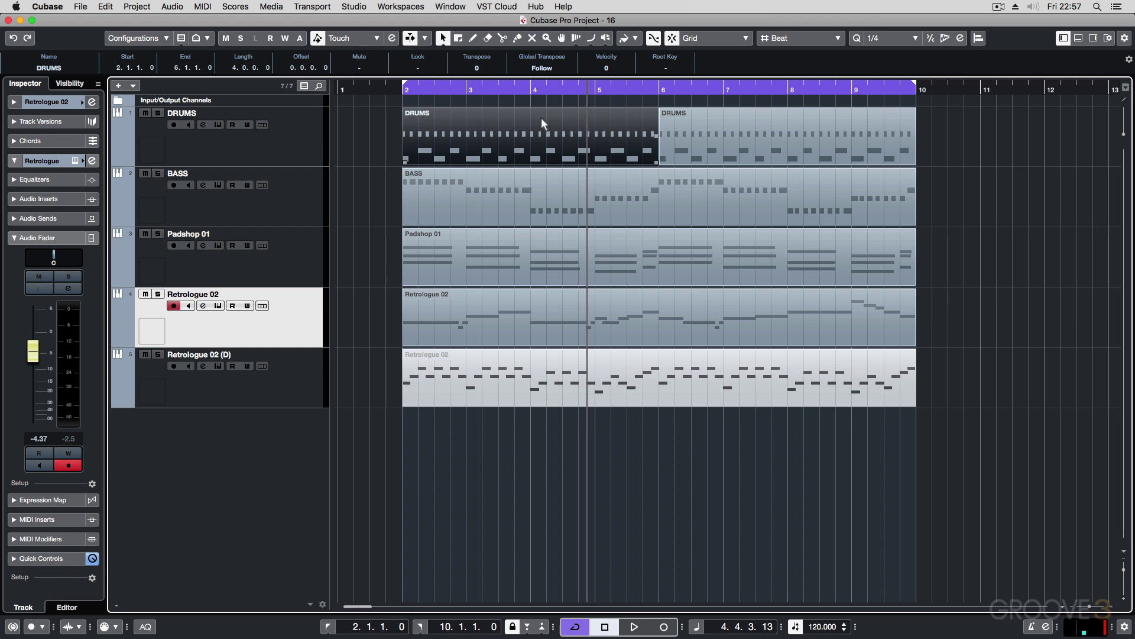
Open the DRUMS part in the Key Editor, zoom in and select all its notes.
double_click(540, 119)
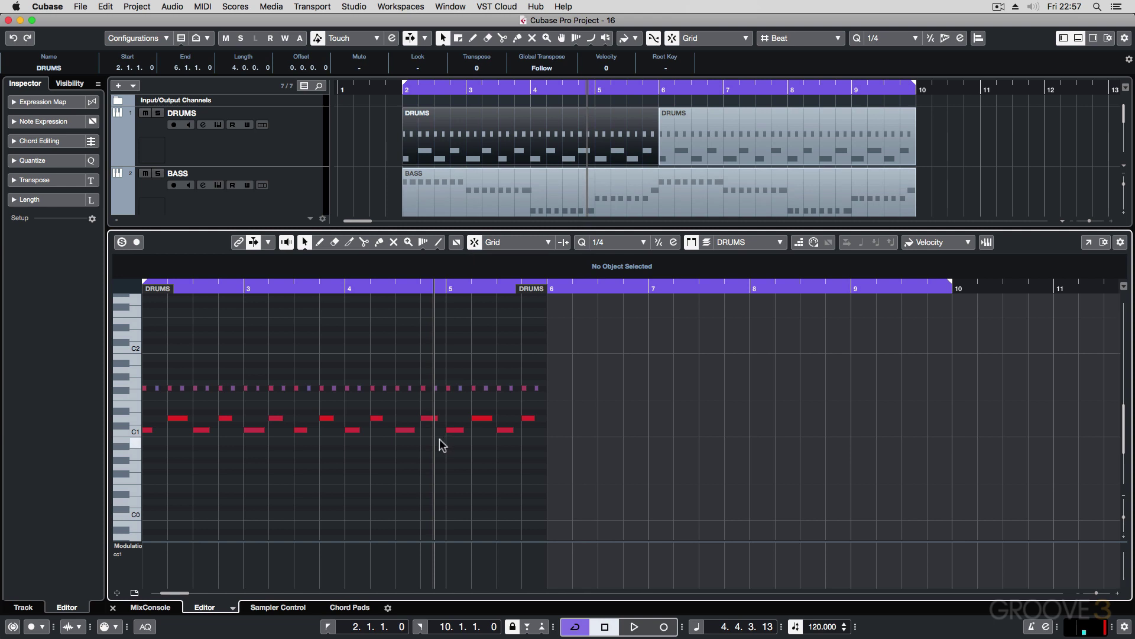
key("h")
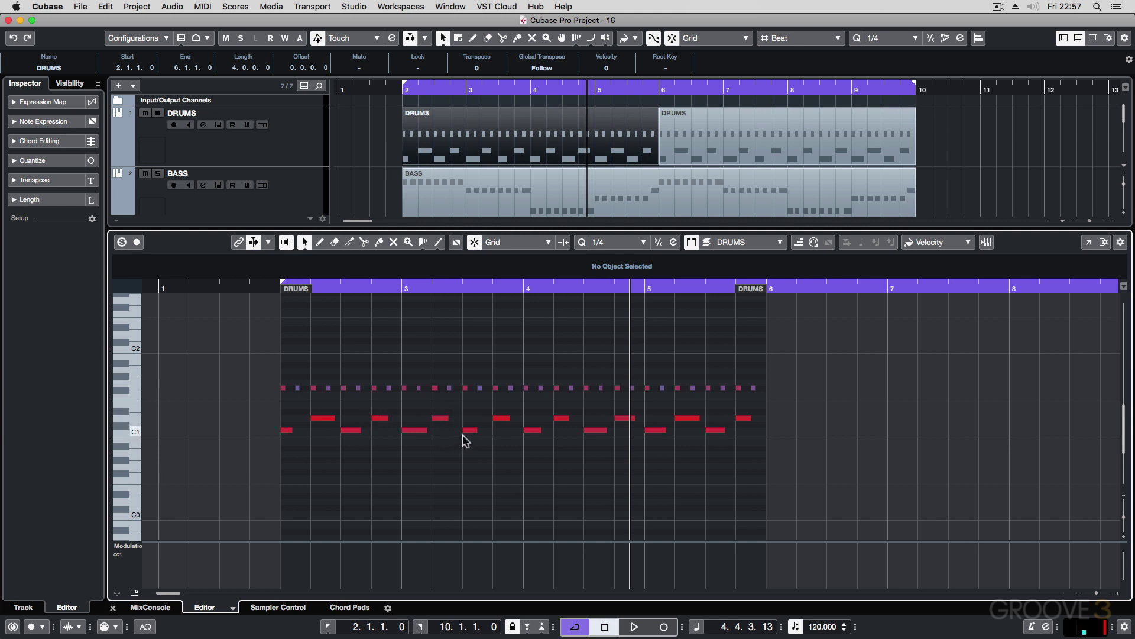
key("super+a")
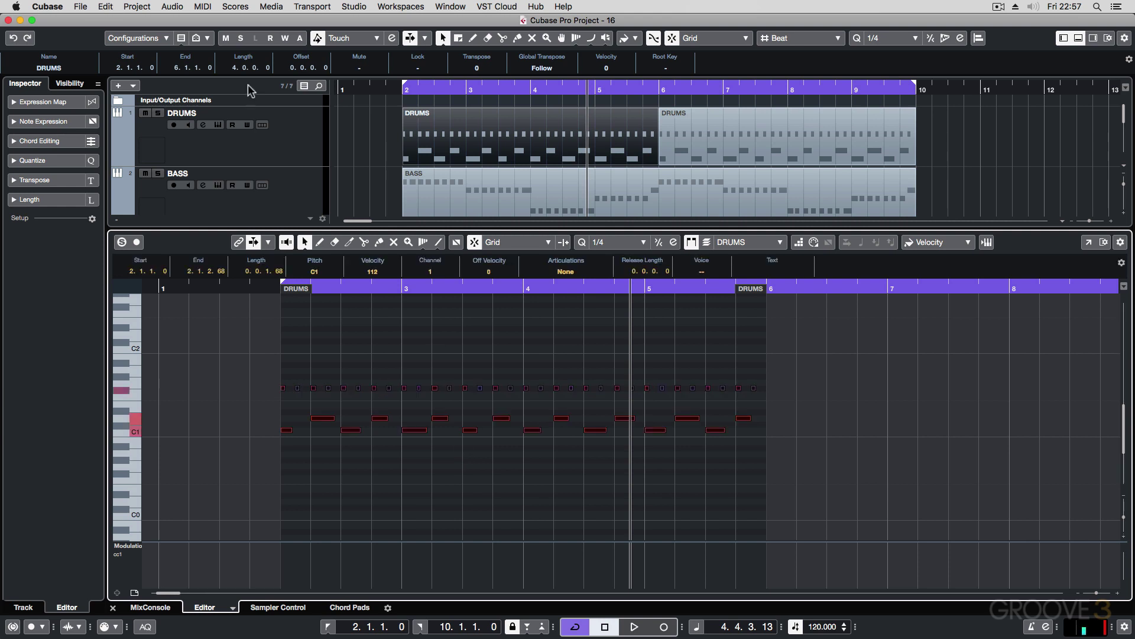
Open the MIDI Functions menu and dismiss it without applying any function.
left_click(202, 7)
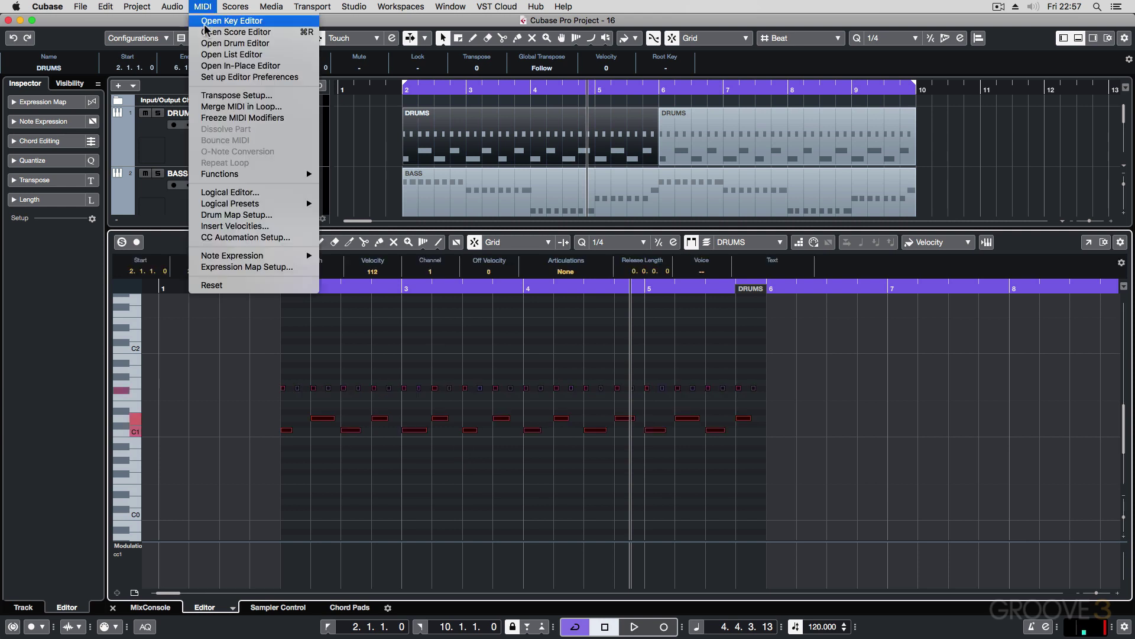
mouse_move(237, 178)
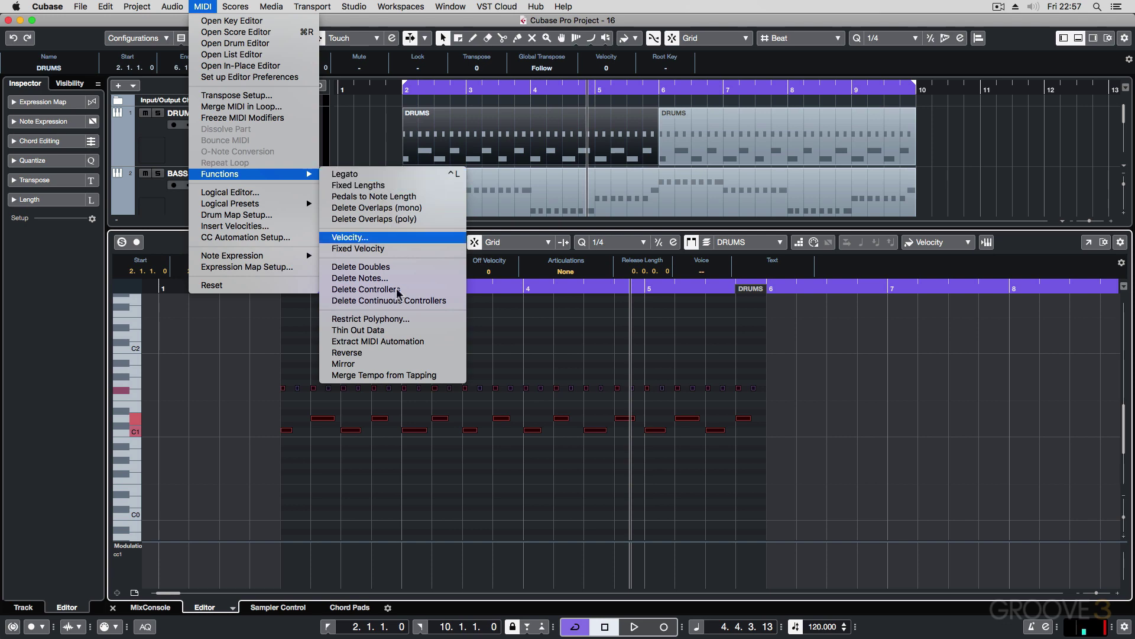
left_click(459, 490)
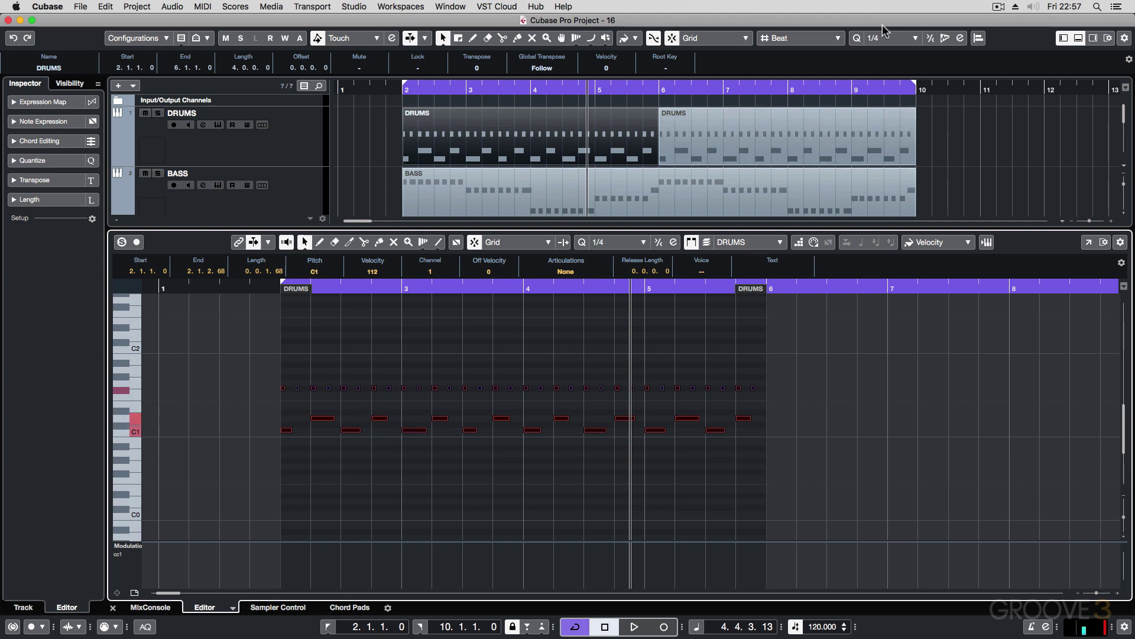
Set quantize to 1/8 and apply Fixed Lengths to all the drum notes.
left_click(895, 39)
left_click(890, 50)
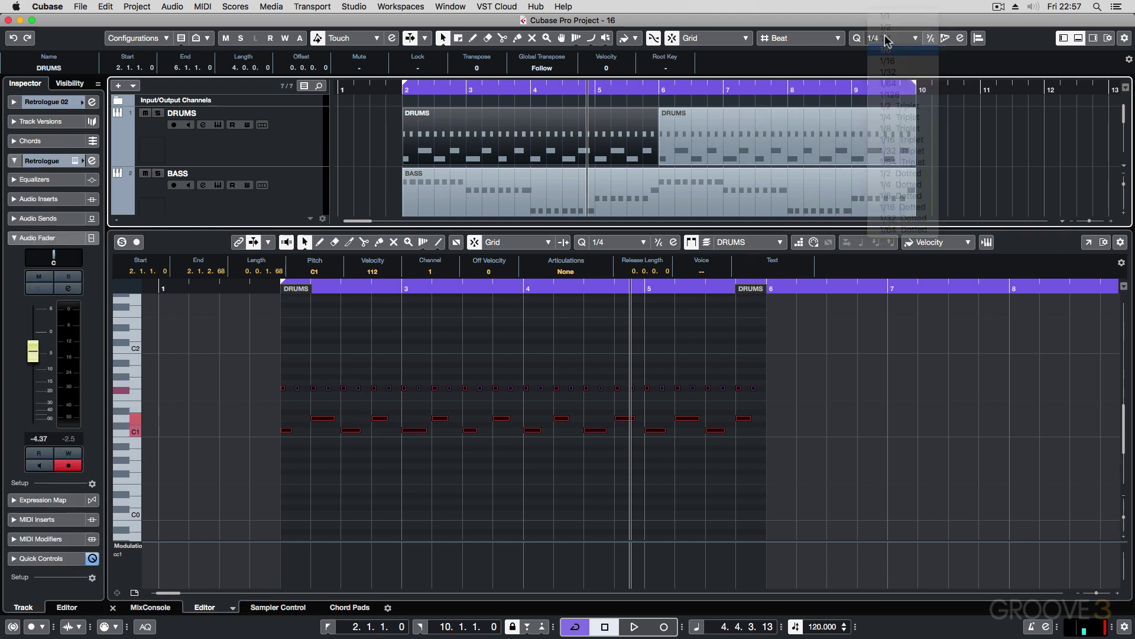
left_click(517, 471)
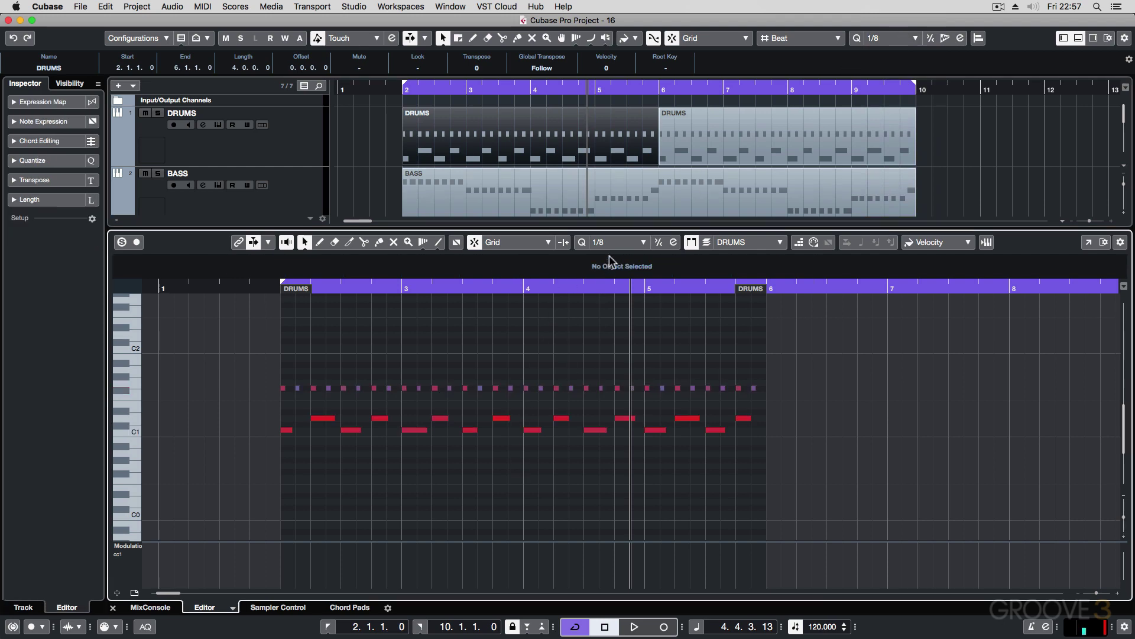
key("super+a")
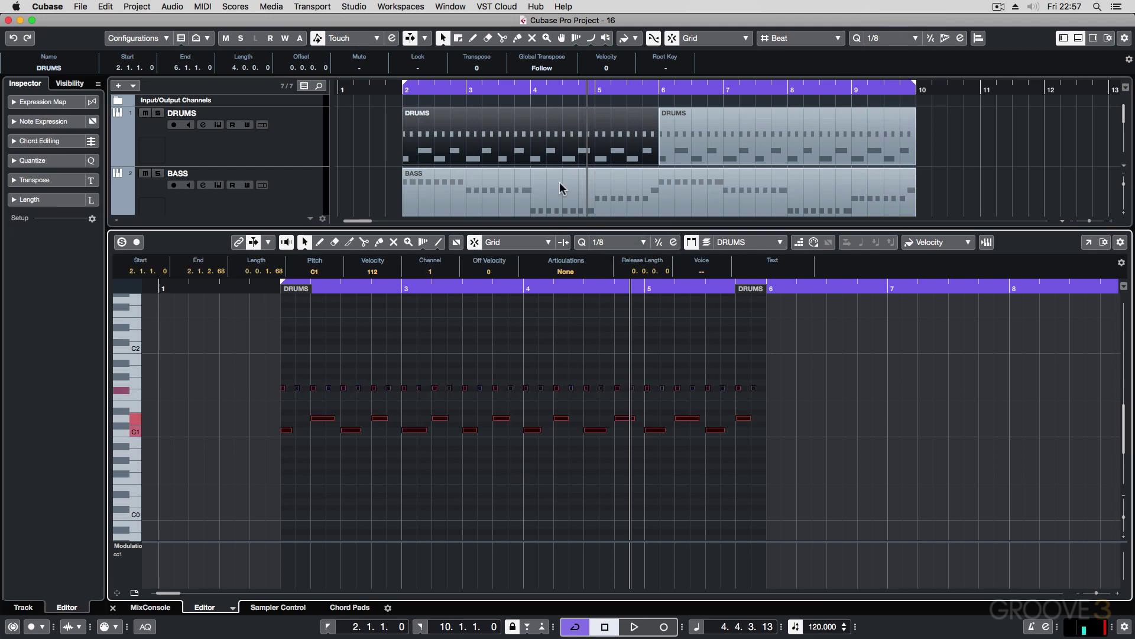
left_click(201, 7)
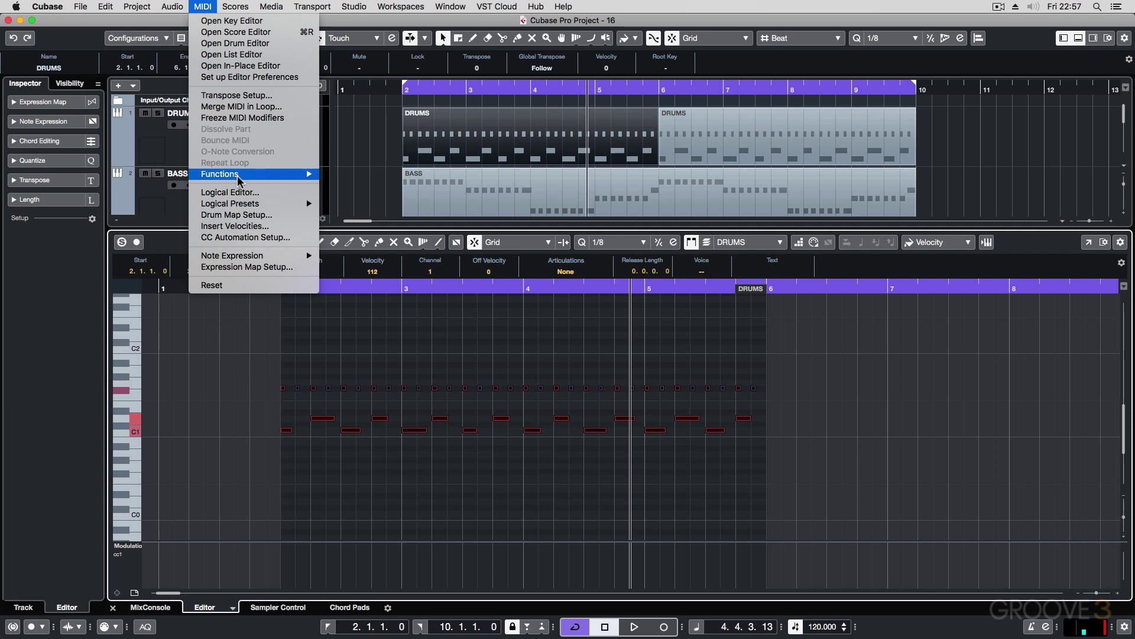
mouse_move(238, 175)
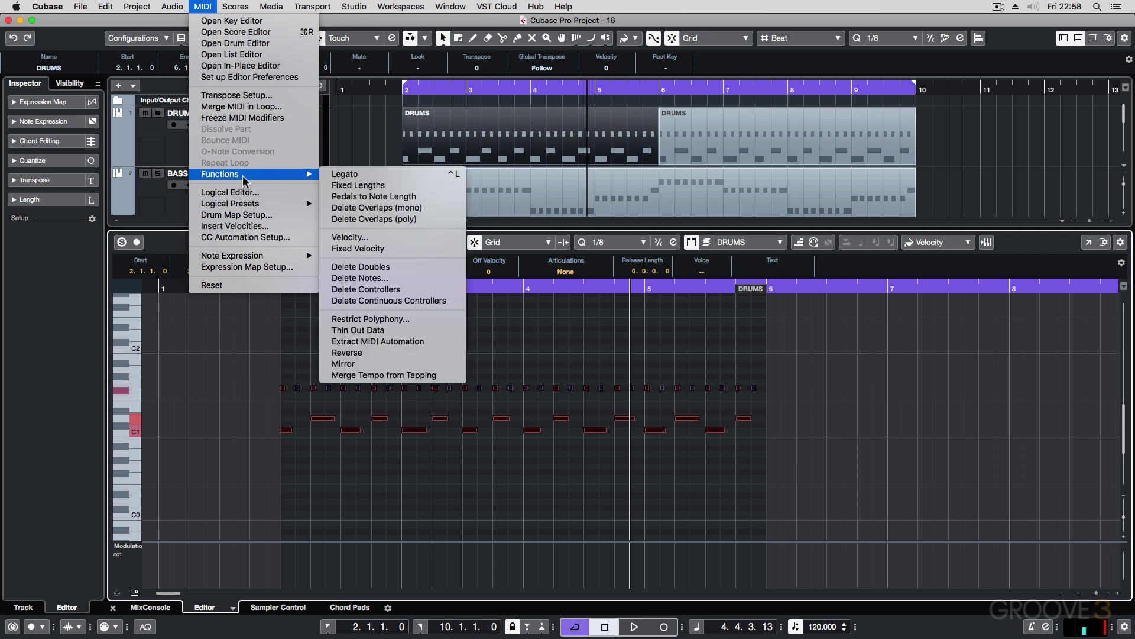
left_click(378, 188)
Select the entire F#1 hi-hat row and set the quantize value to 1/16.
left_click(448, 489)
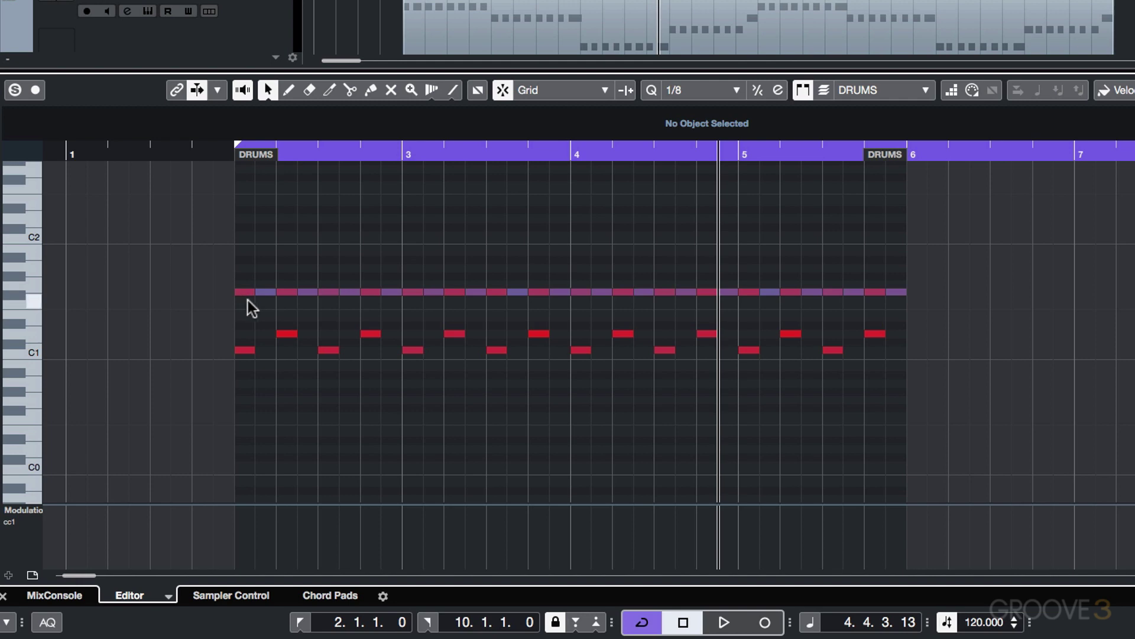
left_click_drag(250, 273, 336, 303)
left_click(355, 304)
left_click_drag(212, 276, 900, 295)
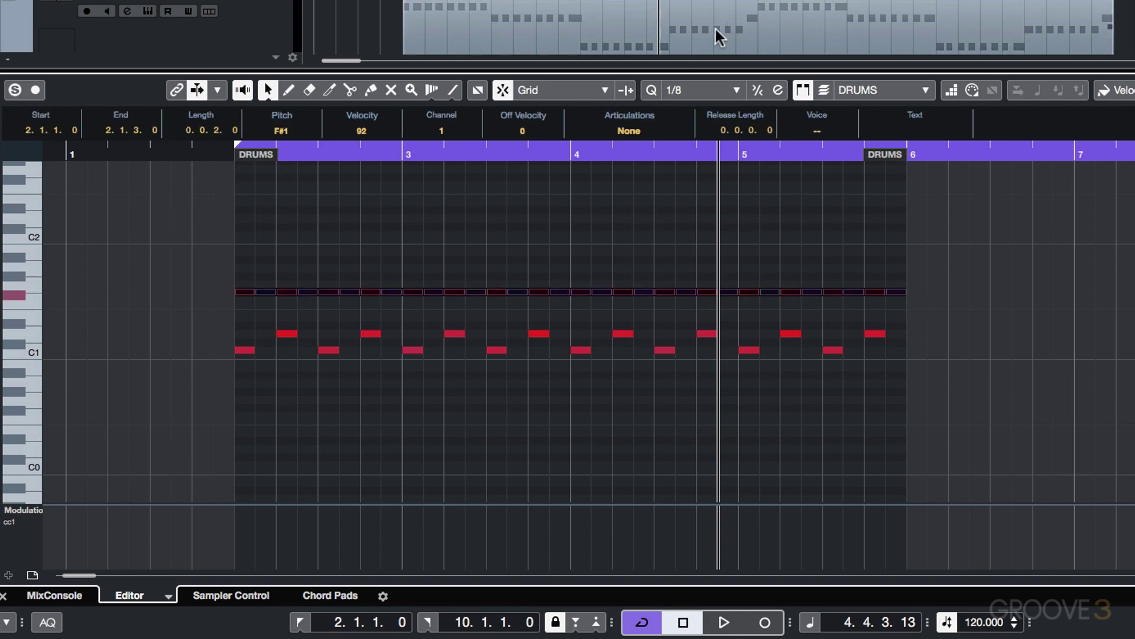
left_click(713, 90)
left_click(711, 106)
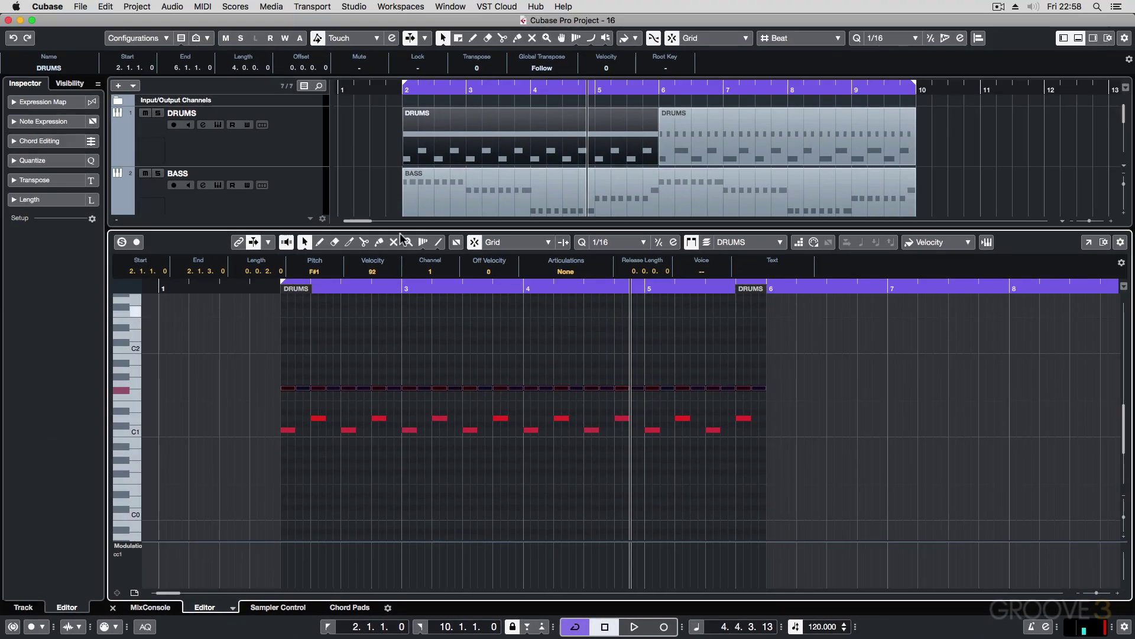
Apply Fixed Lengths to set the hi-hats to 1/16 length, then switch the controller lane to Velocity.
left_click(198, 6)
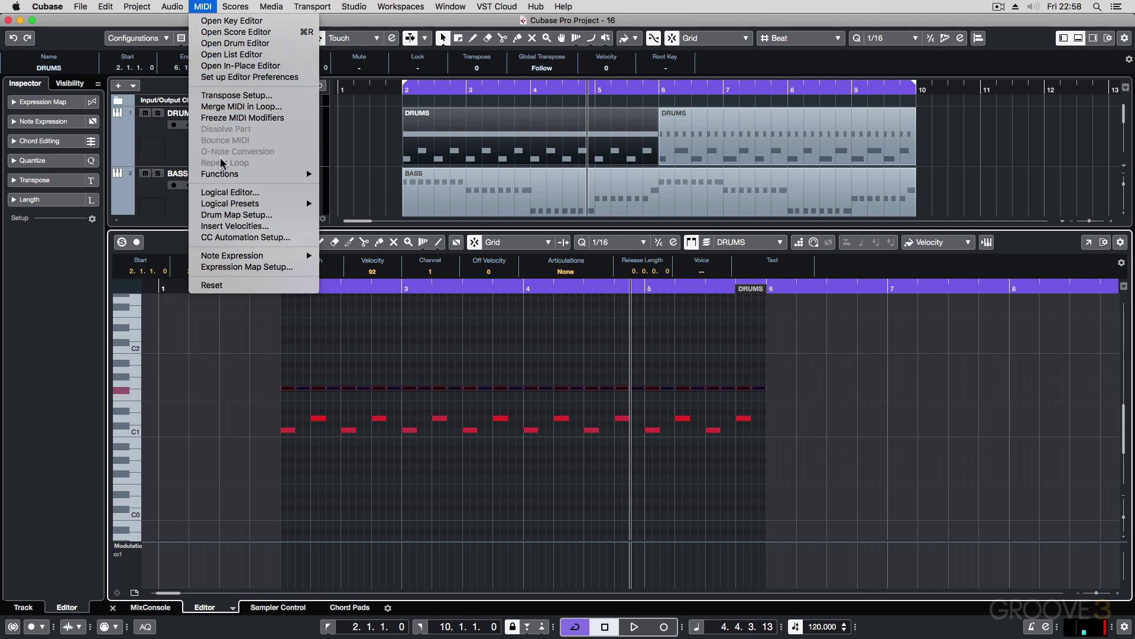
mouse_move(227, 175)
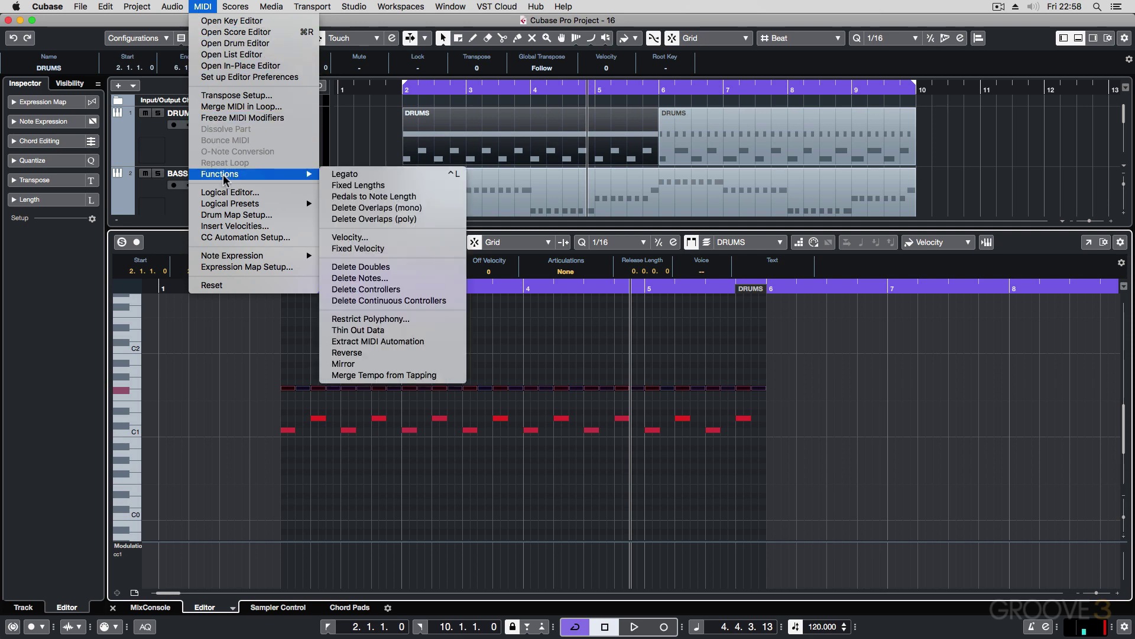
left_click(375, 185)
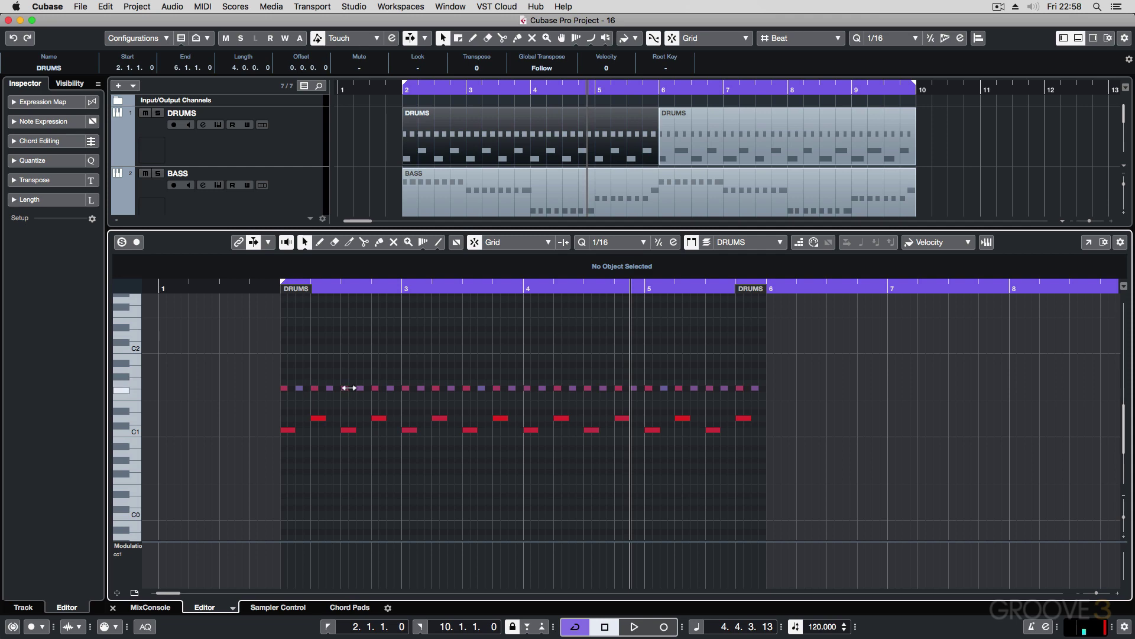
left_click(132, 547)
left_click(151, 564)
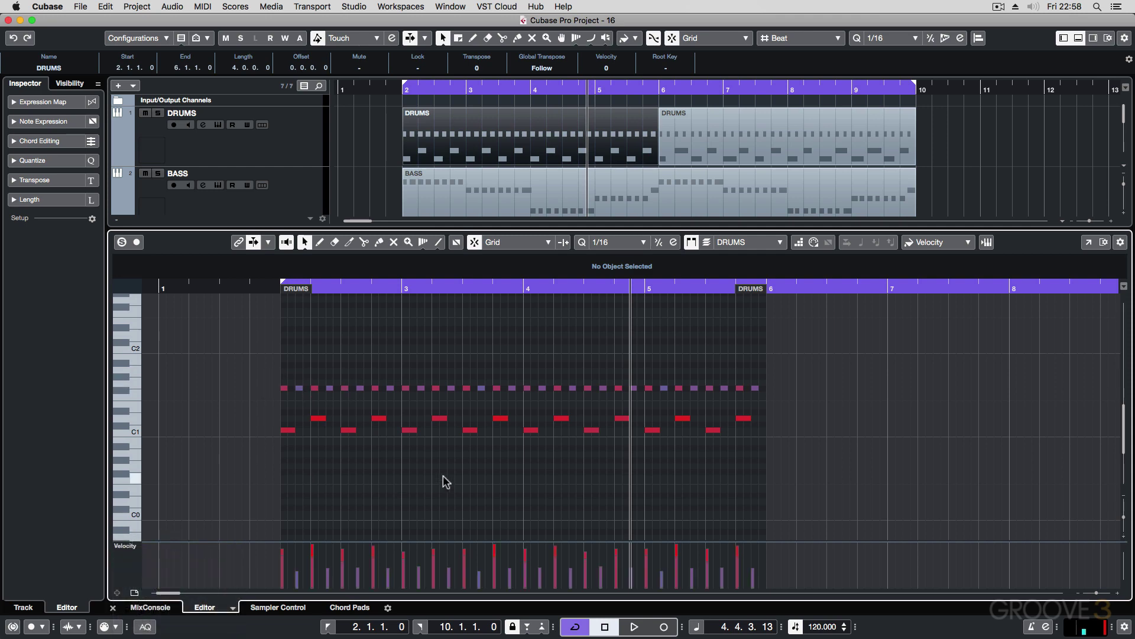